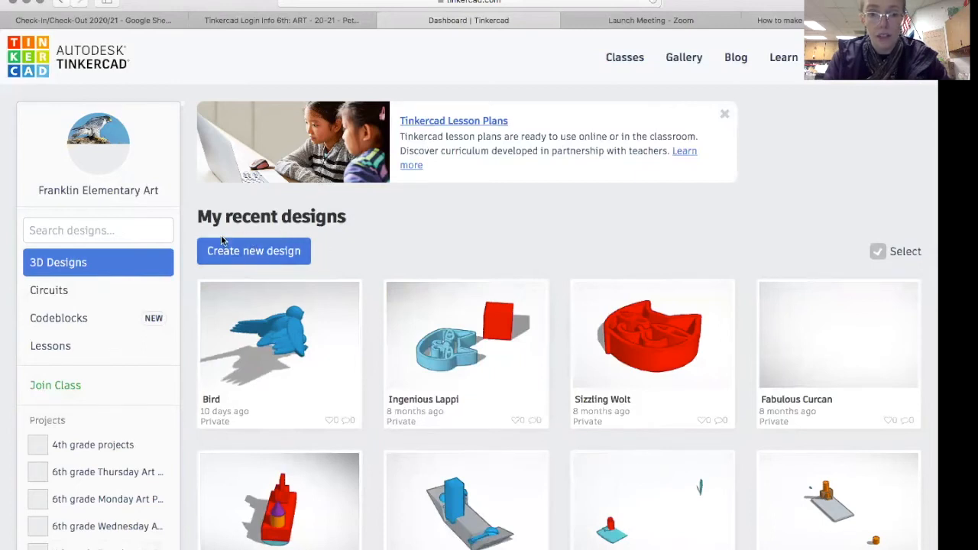
# Create a new 3D design and rename it with the teacher's title and surname in possessive form, followed by "design"
pyautogui.click(281, 250)
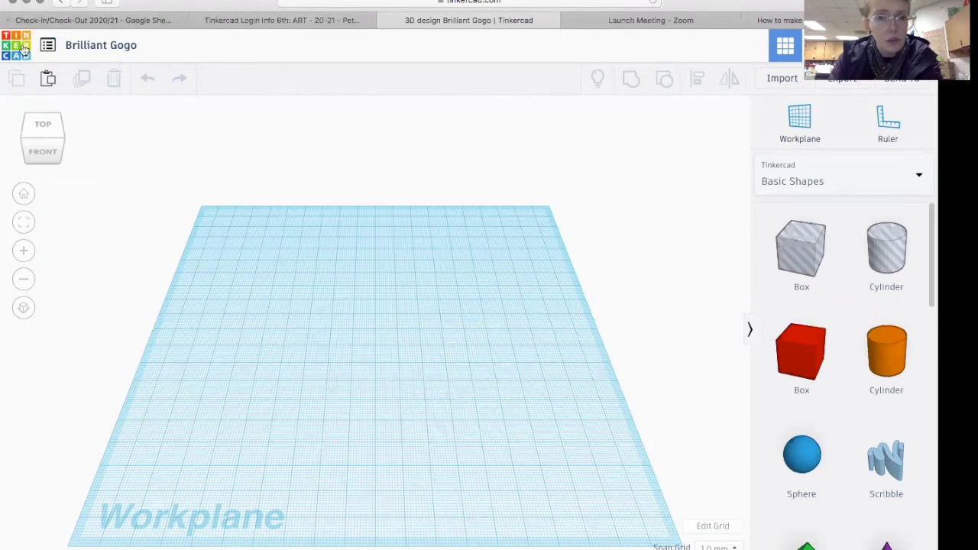
pyautogui.click(110, 46)
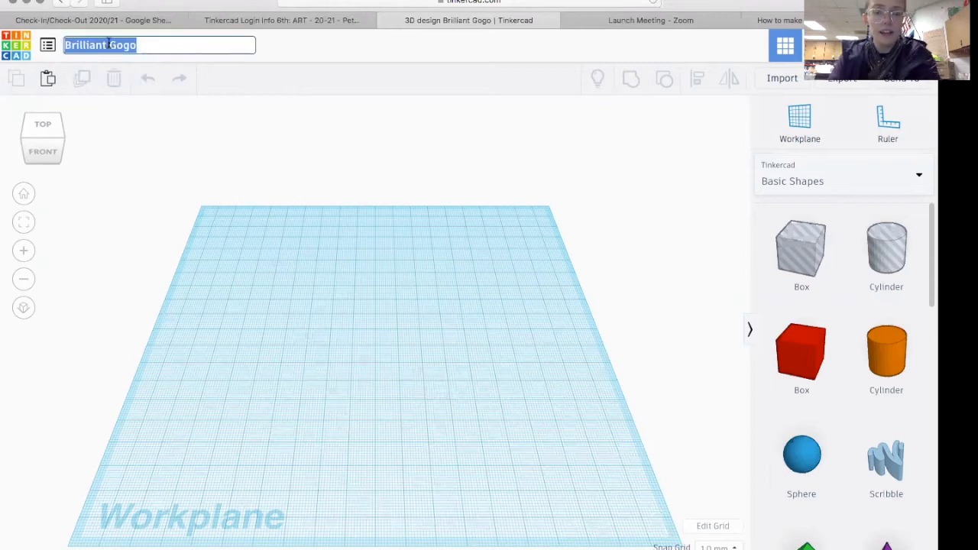
pyautogui.write('Mi')
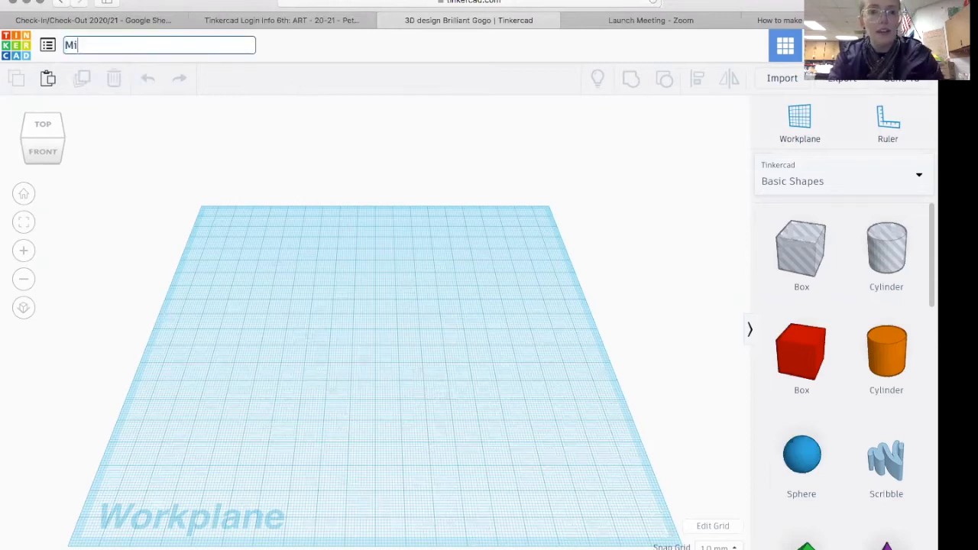
pyautogui.write('ss Peters')
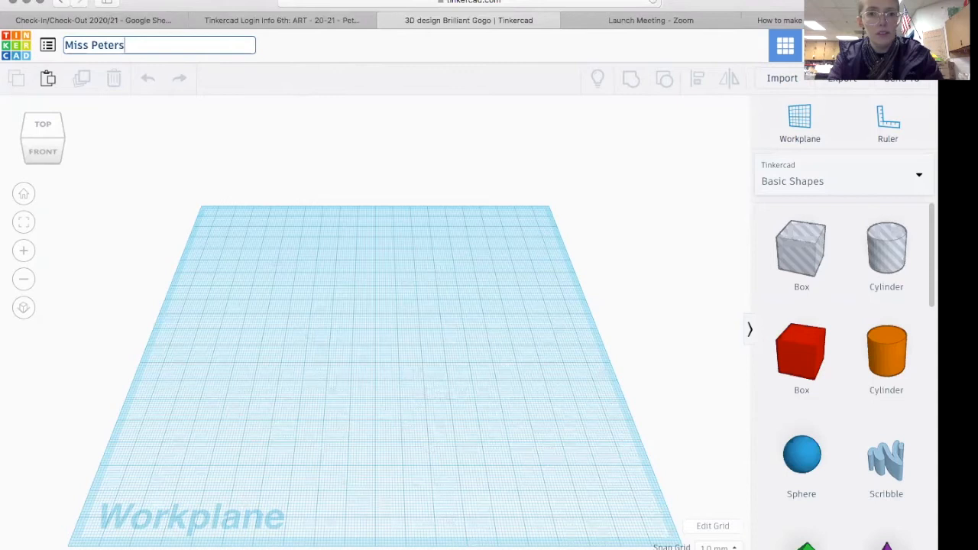
pyautogui.write("on's d")
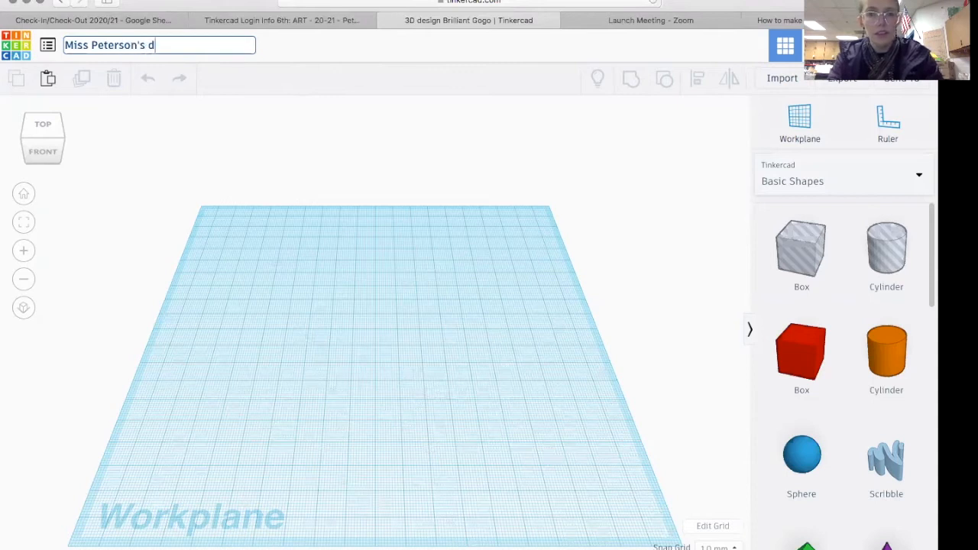
pyautogui.write('esign')
pyautogui.press('Return')
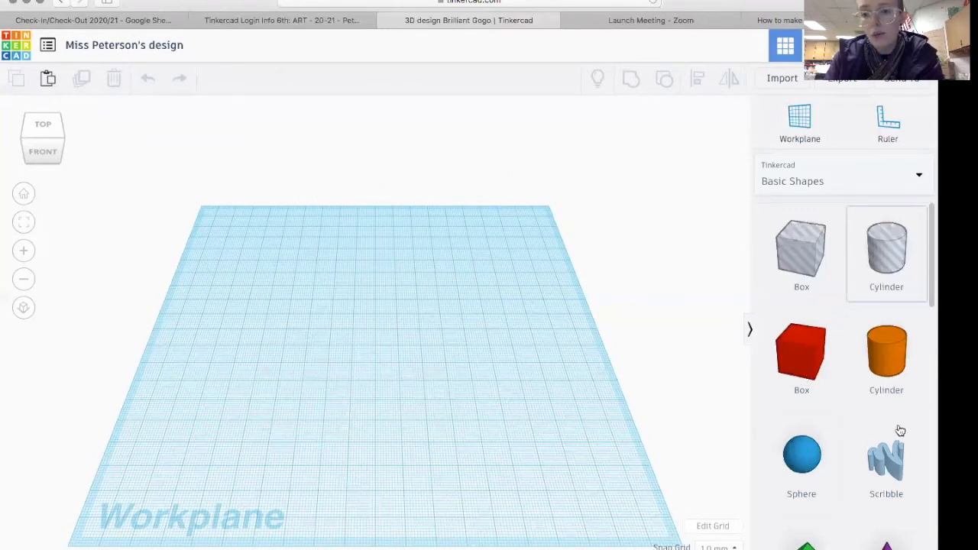
# Look through the available Basic Shapes
pyautogui.scroll(-5, 830, 365)
pyautogui.scroll(-5, 833, 364)
pyautogui.scroll(1, 832, 363)
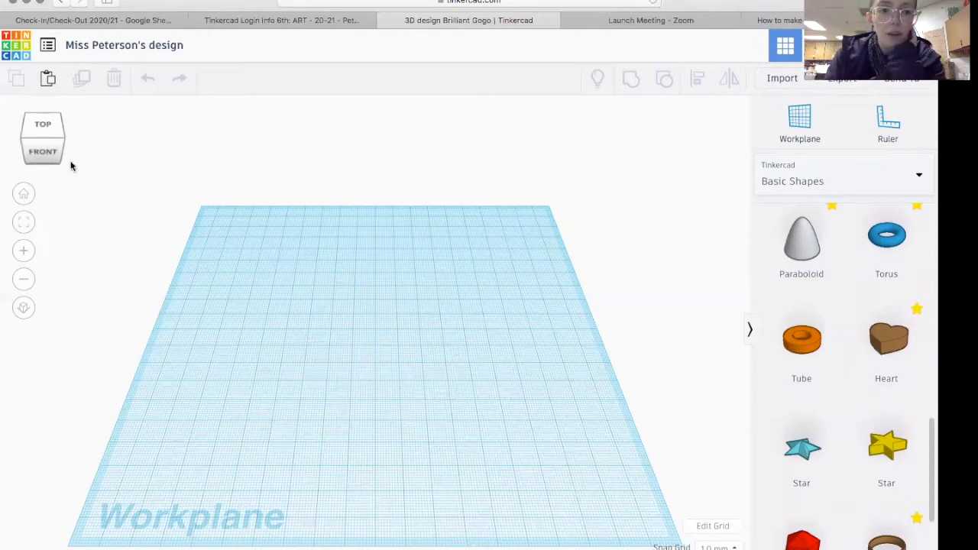
# Examine the empty workplane from the right, back and left sides, finishing with the front view
pyautogui.click(62, 138)
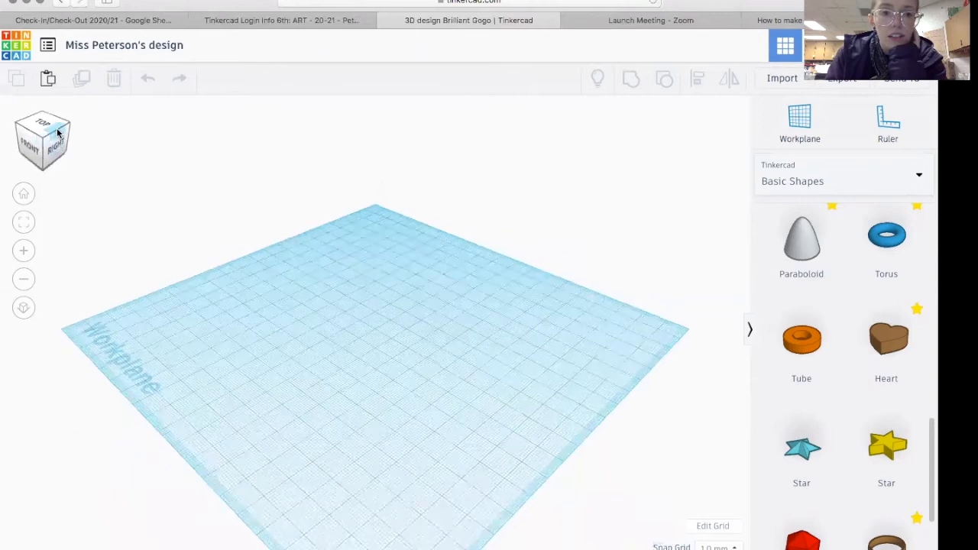
pyautogui.click(63, 130)
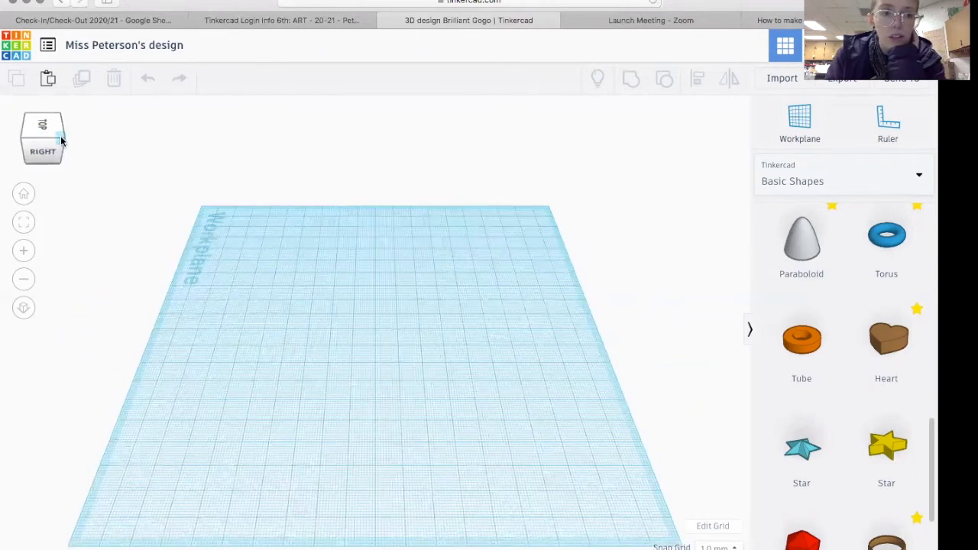
pyautogui.click(62, 138)
pyautogui.click(62, 138)
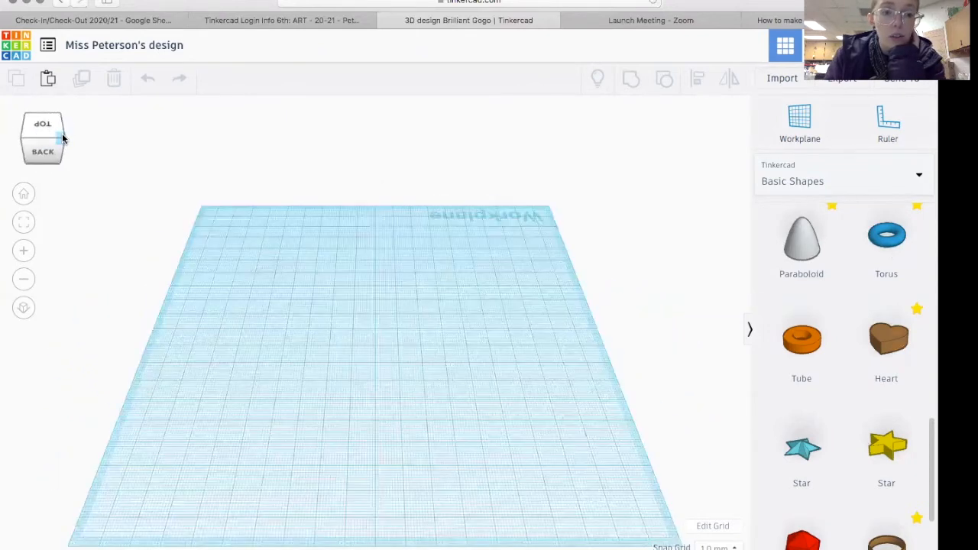
pyautogui.click(62, 138)
pyautogui.click(60, 142)
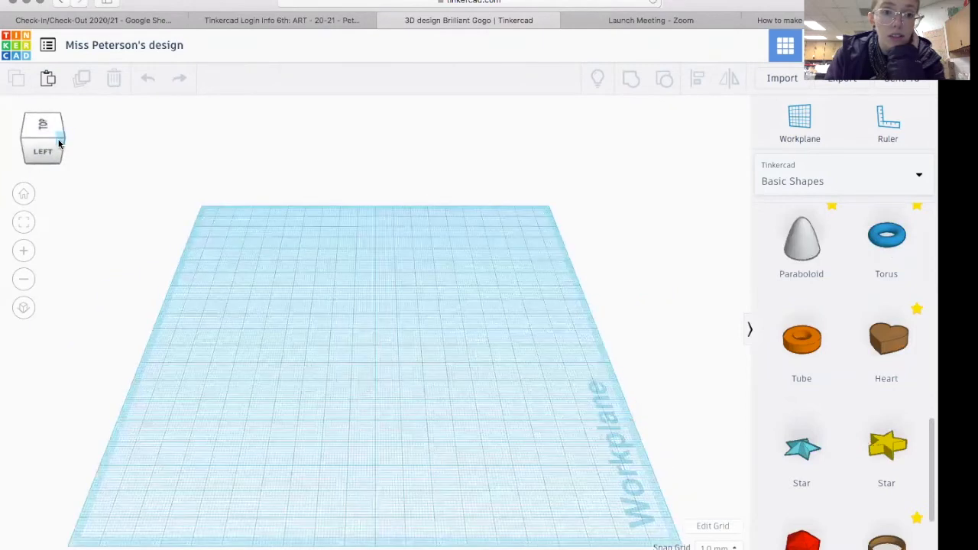
pyautogui.click(59, 142)
pyautogui.click(56, 136)
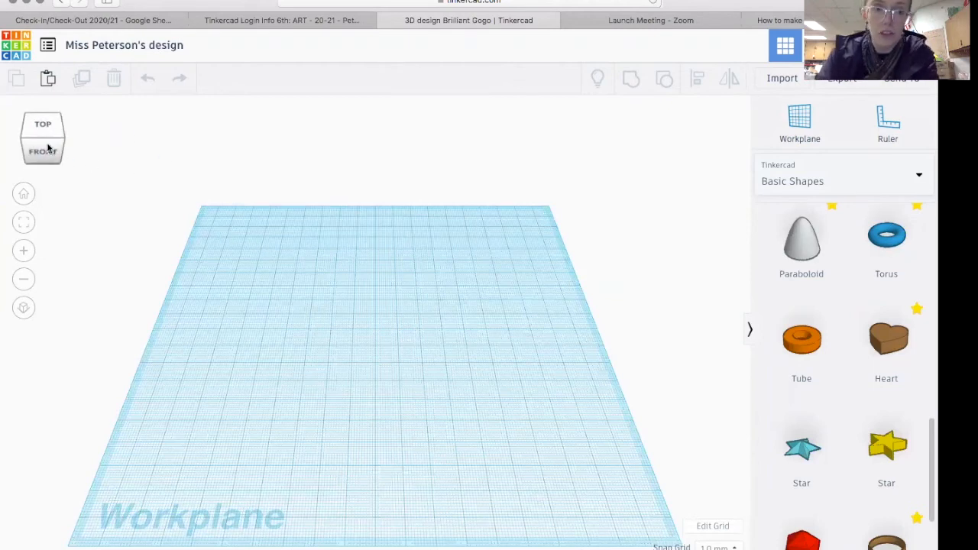
pyautogui.click(60, 140)
pyautogui.click(26, 133)
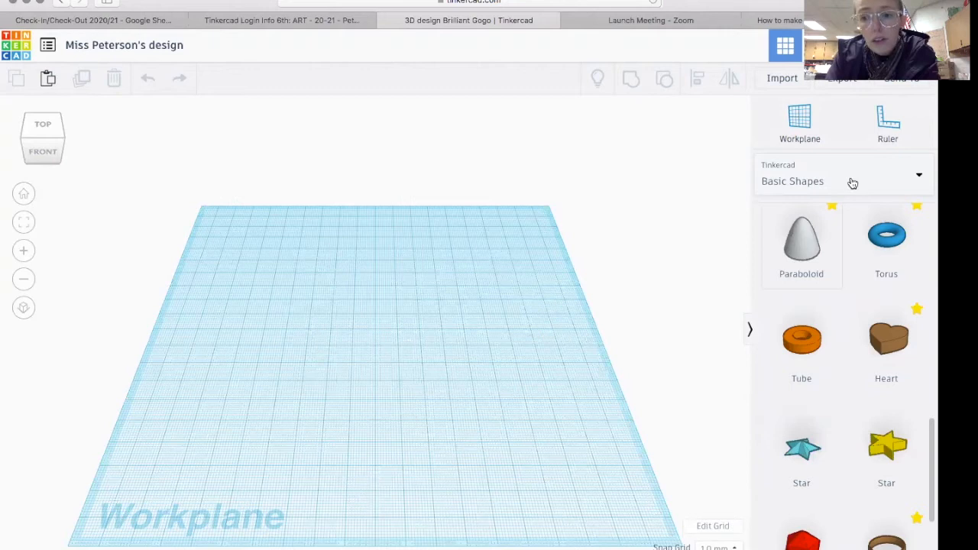
# Browse the Text and numbers, Characters and Connectors shape collections
pyautogui.scroll(1, 879, 293)
pyautogui.scroll(10, 879, 293)
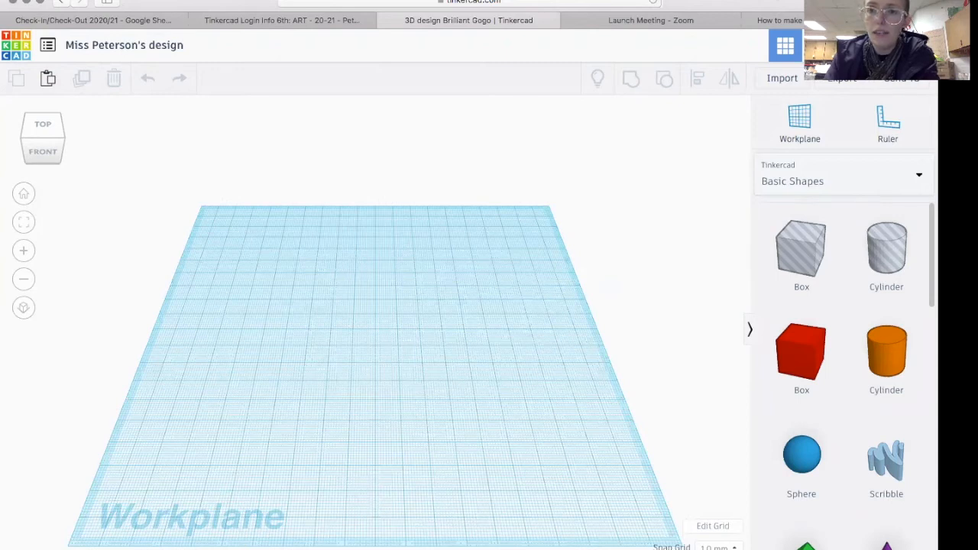
pyautogui.click(884, 181)
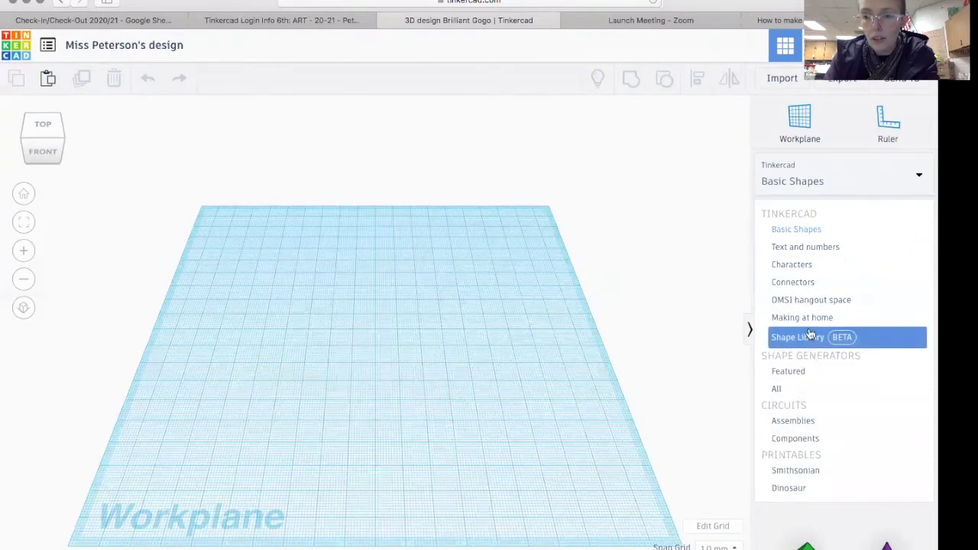
pyautogui.click(836, 248)
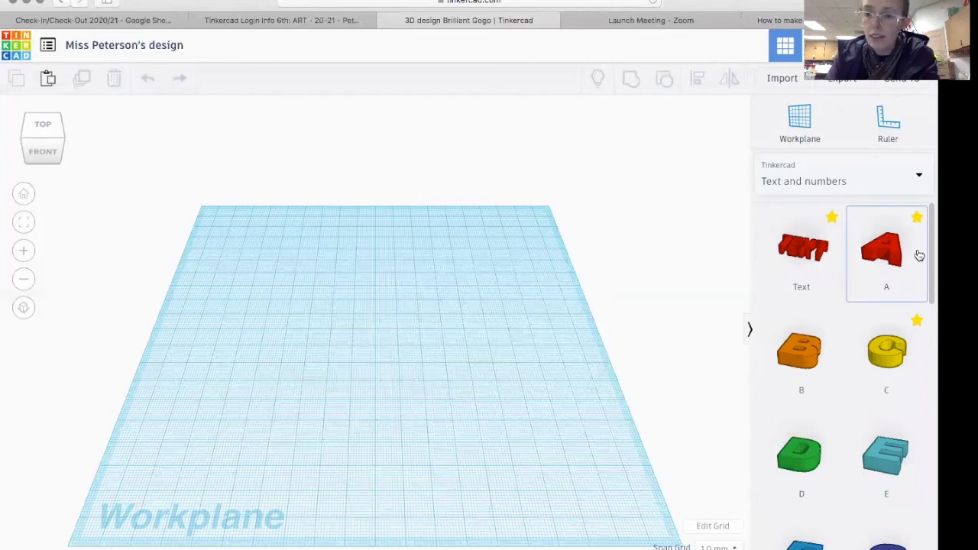
pyautogui.click(906, 179)
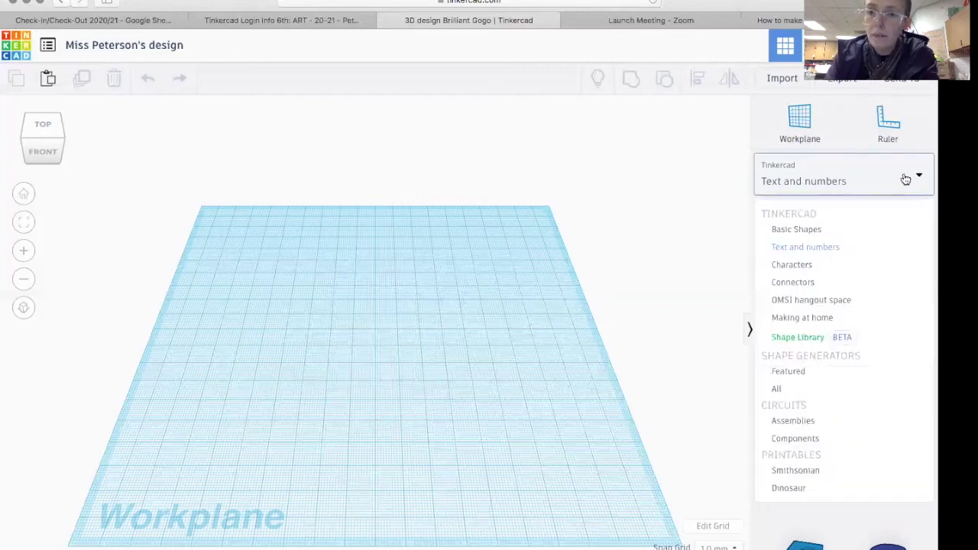
pyautogui.click(815, 267)
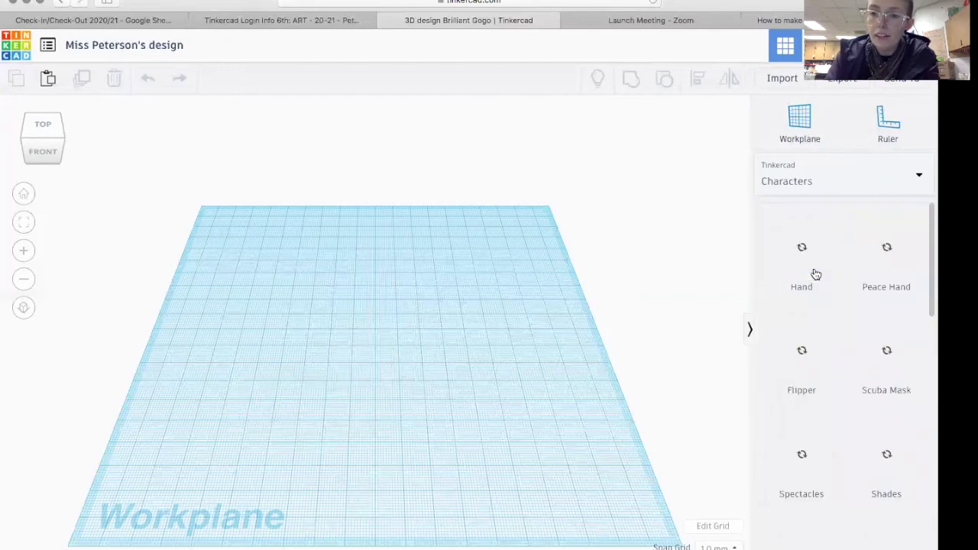
pyautogui.scroll(-8, 850, 368)
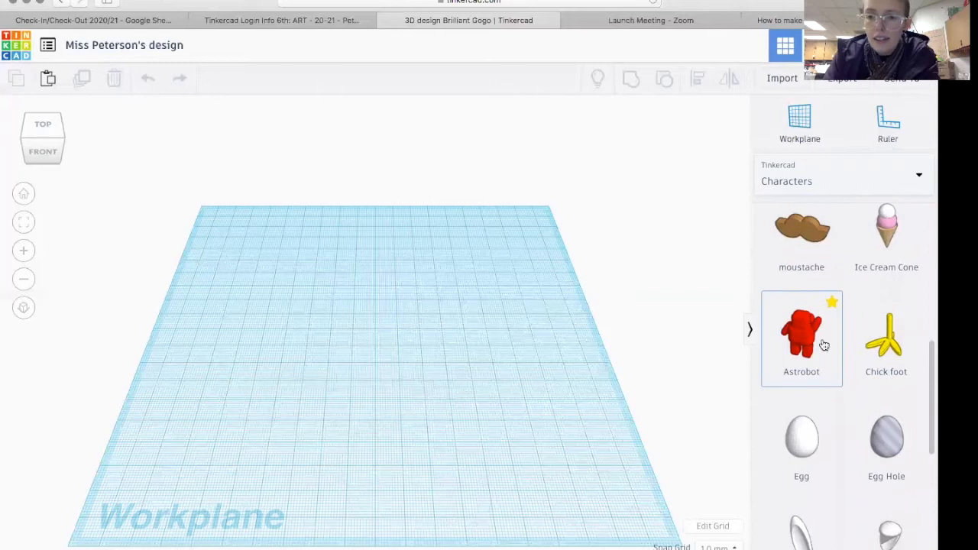
pyautogui.scroll(-5, 883, 302)
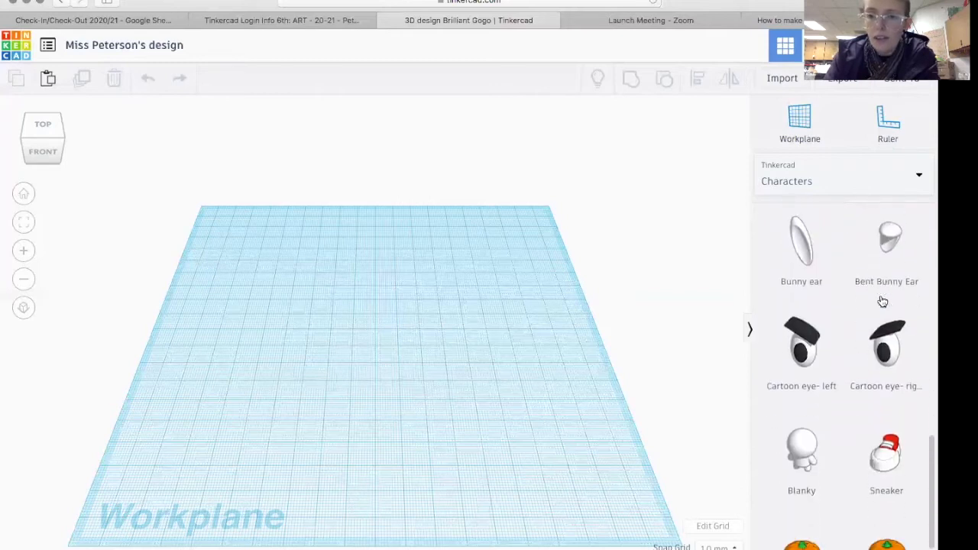
pyautogui.scroll(5, 882, 302)
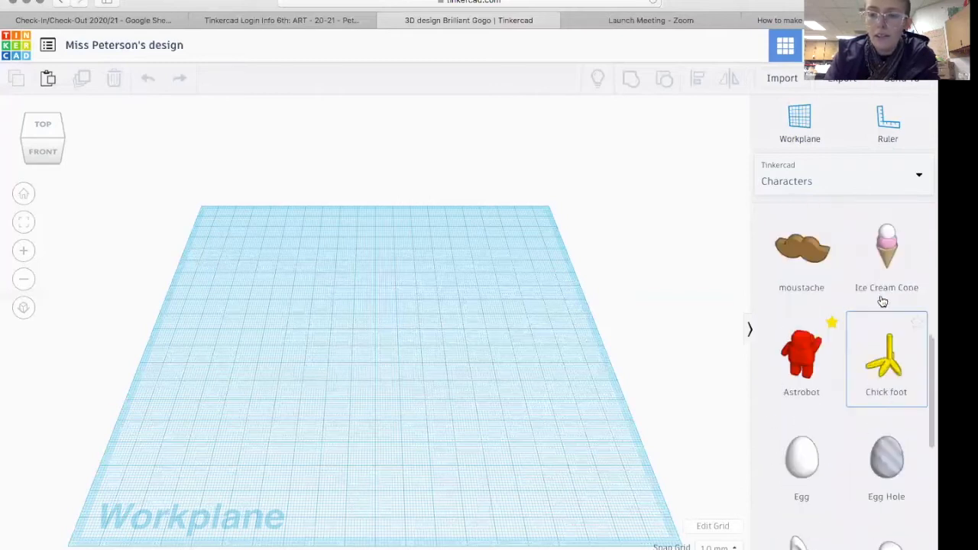
pyautogui.click(897, 171)
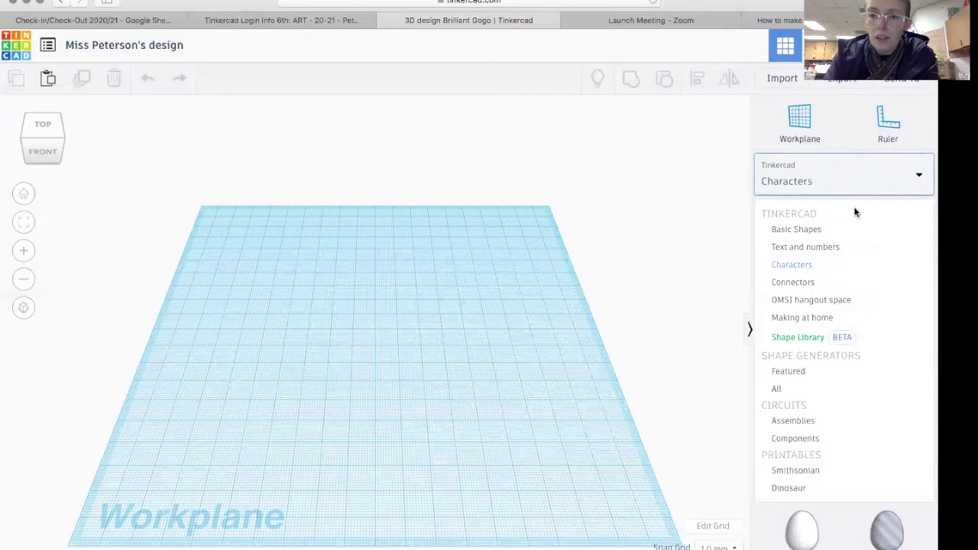
pyautogui.click(806, 282)
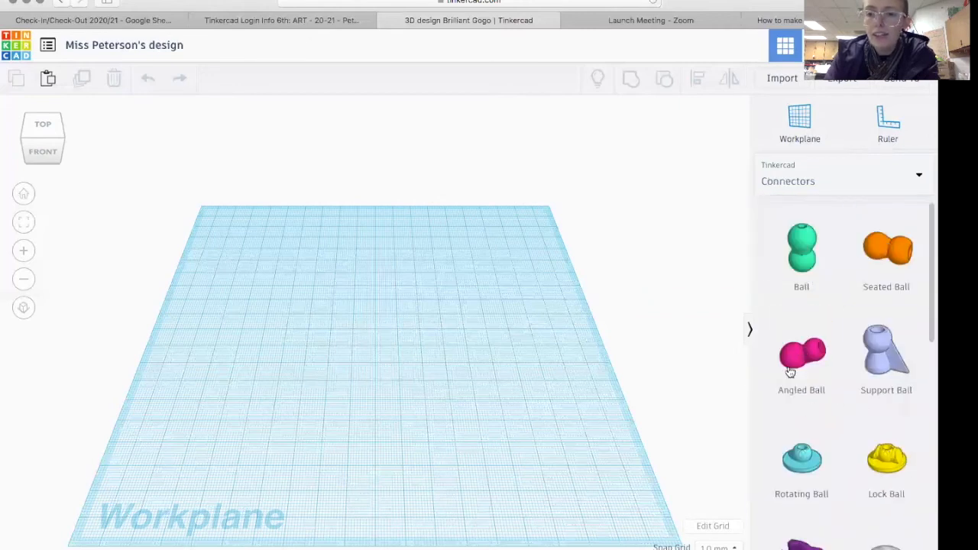
pyautogui.scroll(-1, 794, 317)
pyautogui.scroll(1, 793, 314)
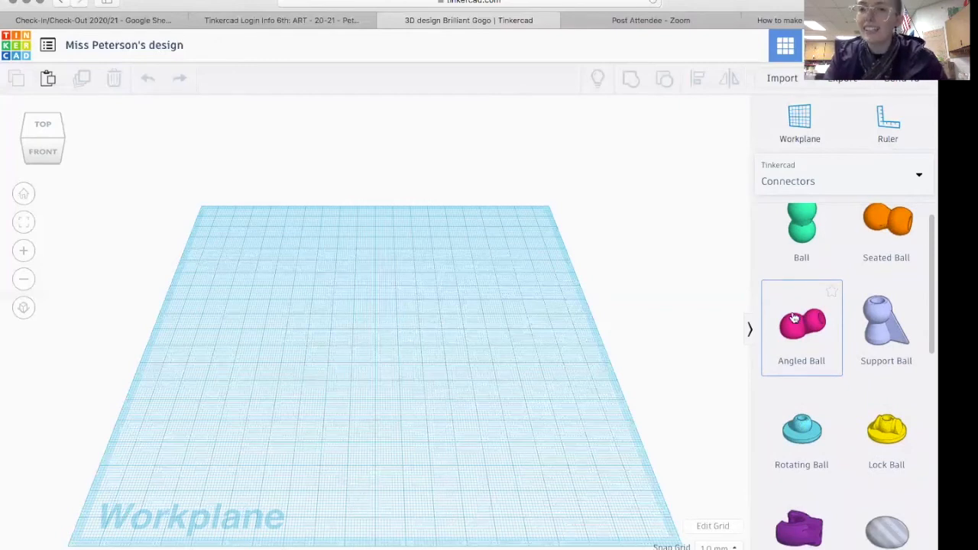
# Place a solid red box from the Basic Shapes collection near the middle of the workplane
pyautogui.click(857, 183)
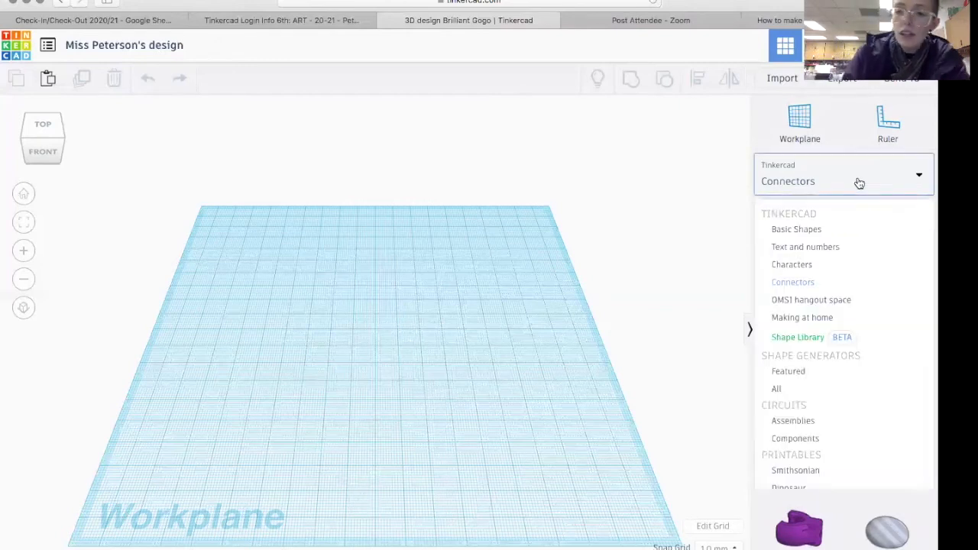
pyautogui.click(809, 230)
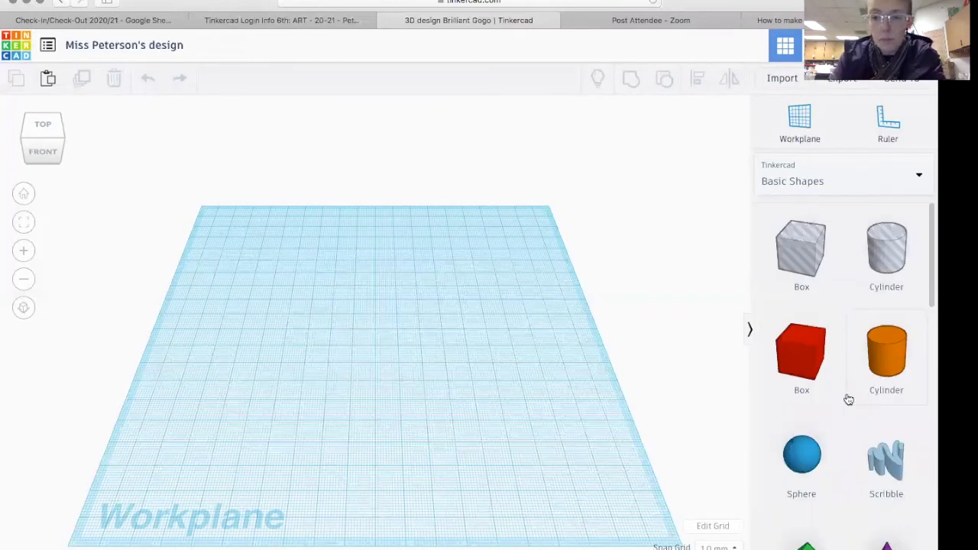
pyautogui.scroll(-1, 849, 401)
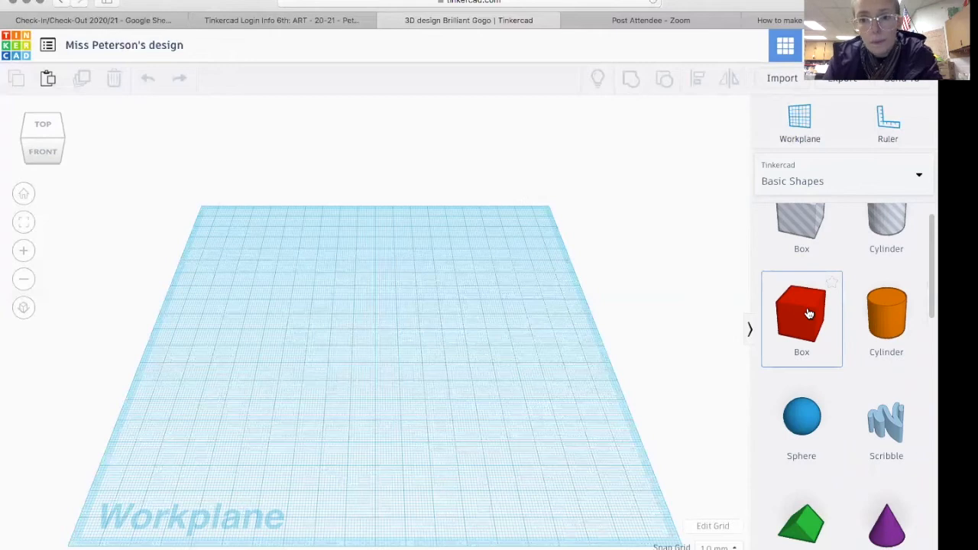
pyautogui.moveTo(809, 313); pyautogui.dragTo(711, 438)
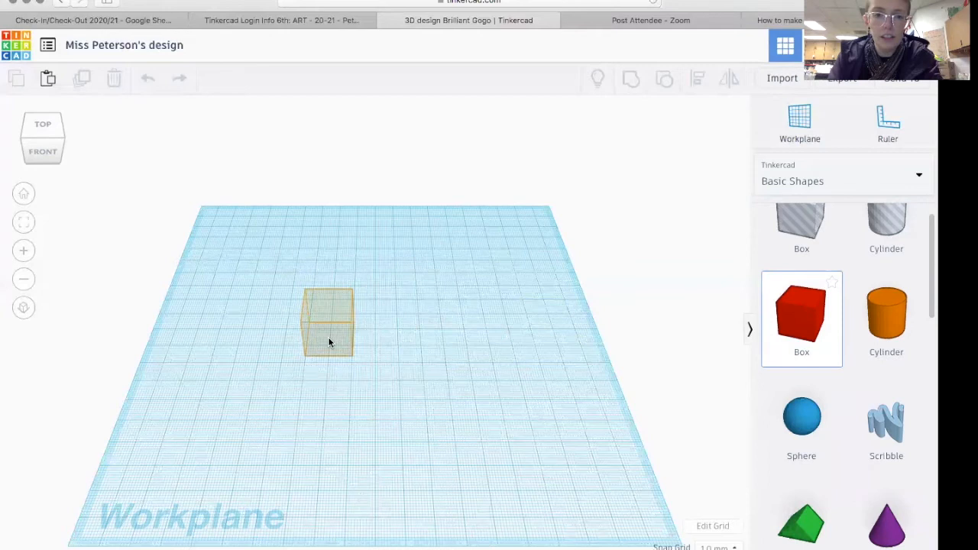
pyautogui.click(328, 343)
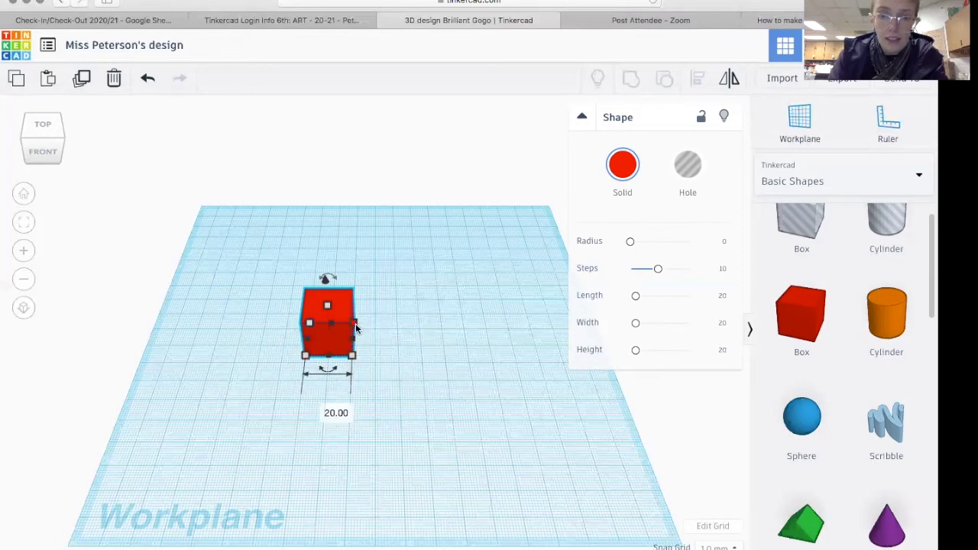
# Resize the red box to about 41 mm wide, 44 mm deep and 83 mm tall
pyautogui.moveTo(353, 357); pyautogui.dragTo(418, 397)
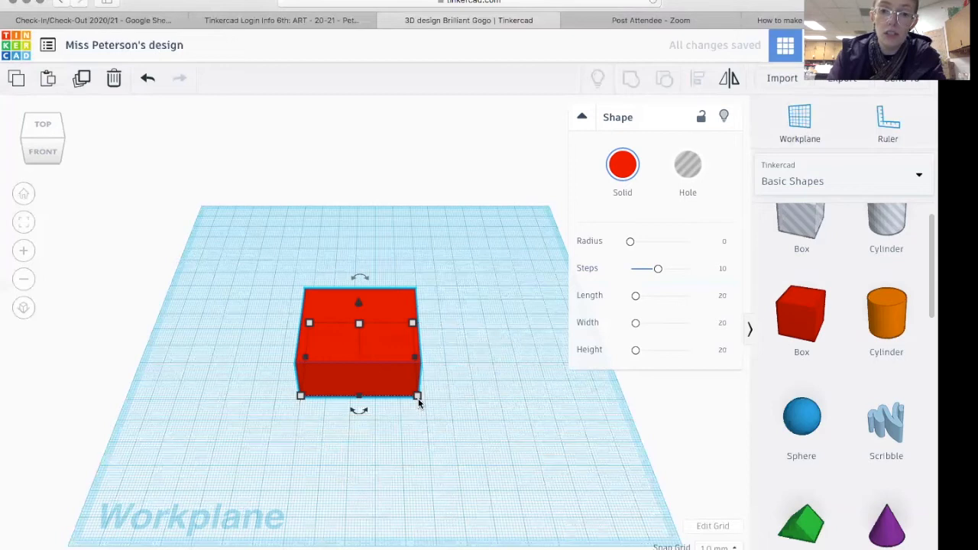
pyautogui.moveTo(418, 399)
pyautogui.mouseDown()
pyautogui.moveTo(484, 439)
pyautogui.moveTo(585, 476)
pyautogui.moveTo(404, 411)
pyautogui.moveTo(417, 368)
pyautogui.moveTo(405, 408)
pyautogui.mouseUp()
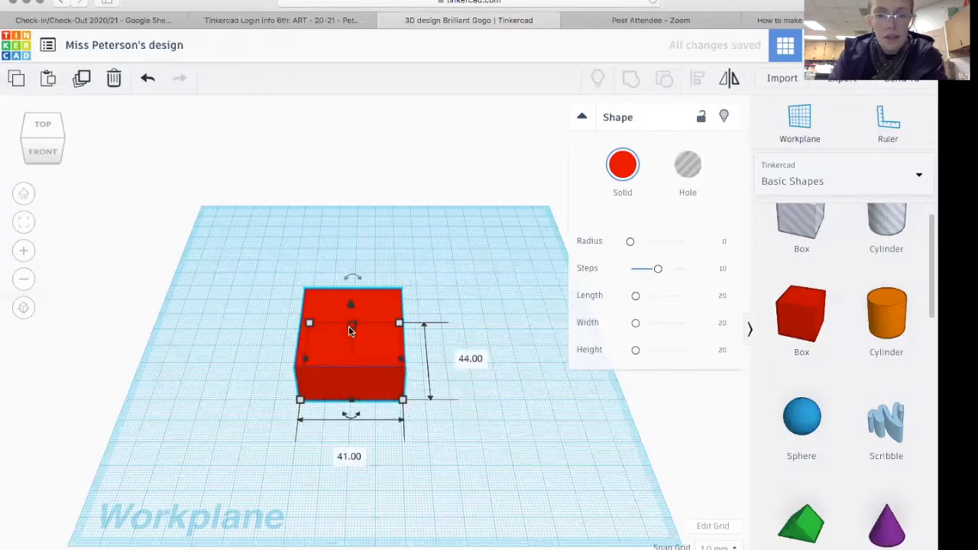
pyautogui.moveTo(348, 325); pyautogui.dragTo(335, 197)
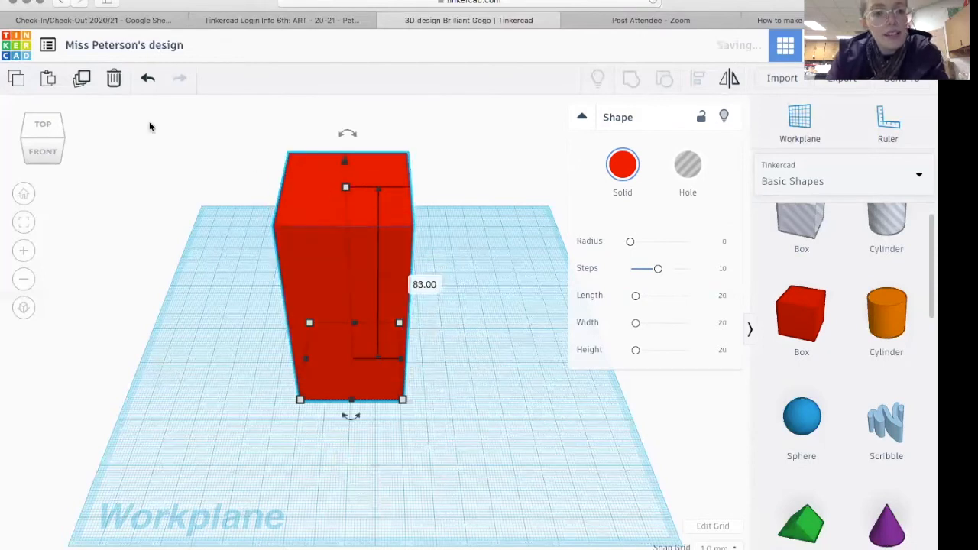
# Shift the tall red box a short distance across the workplane while viewing it from the front-right corner
pyautogui.click(64, 145)
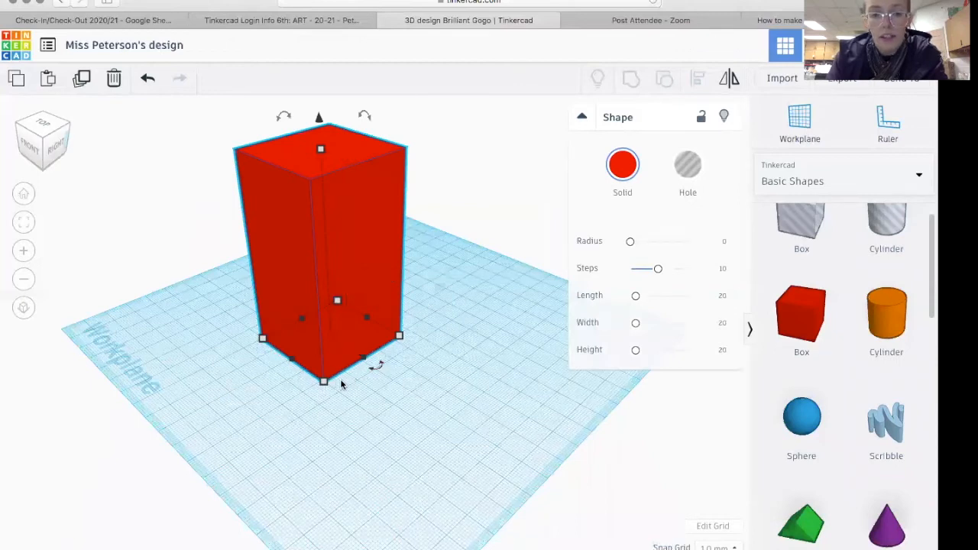
pyautogui.moveTo(351, 148); pyautogui.dragTo(360, 233)
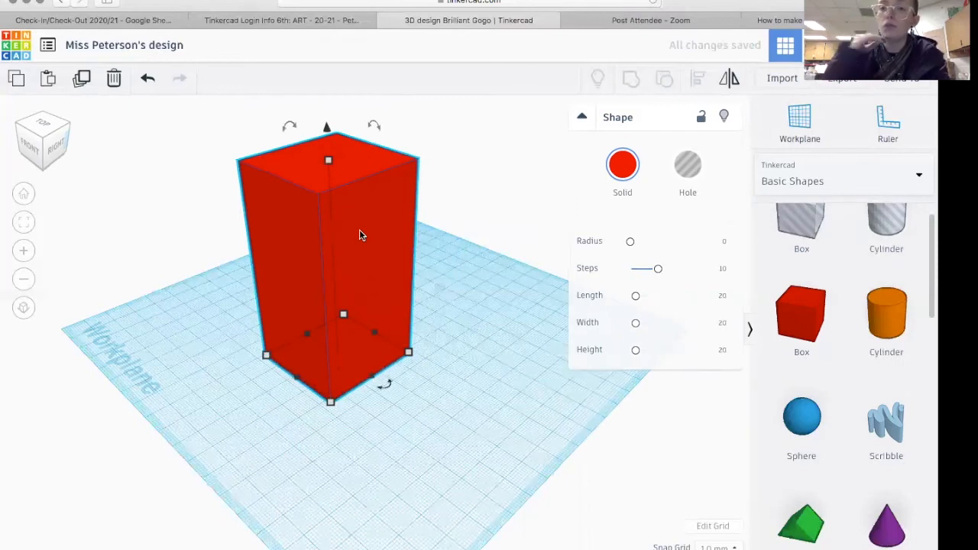
pyautogui.moveTo(358, 244); pyautogui.dragTo(385, 250)
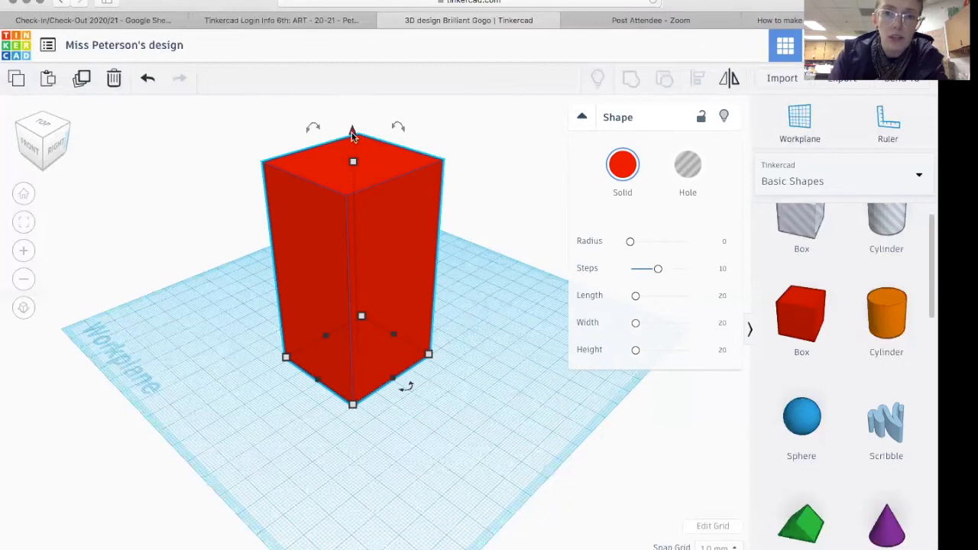
# Raise the tall red box 2 mm above the workplane and delete it from the design
pyautogui.moveTo(352, 134)
pyautogui.mouseDown()
pyautogui.moveTo(354, 67)
pyautogui.moveTo(375, 0)
pyautogui.moveTo(371, 138)
pyautogui.moveTo(352, 183)
pyautogui.moveTo(353, 334)
pyautogui.moveTo(351, 108)
pyautogui.moveTo(352, 131)
pyautogui.mouseUp()
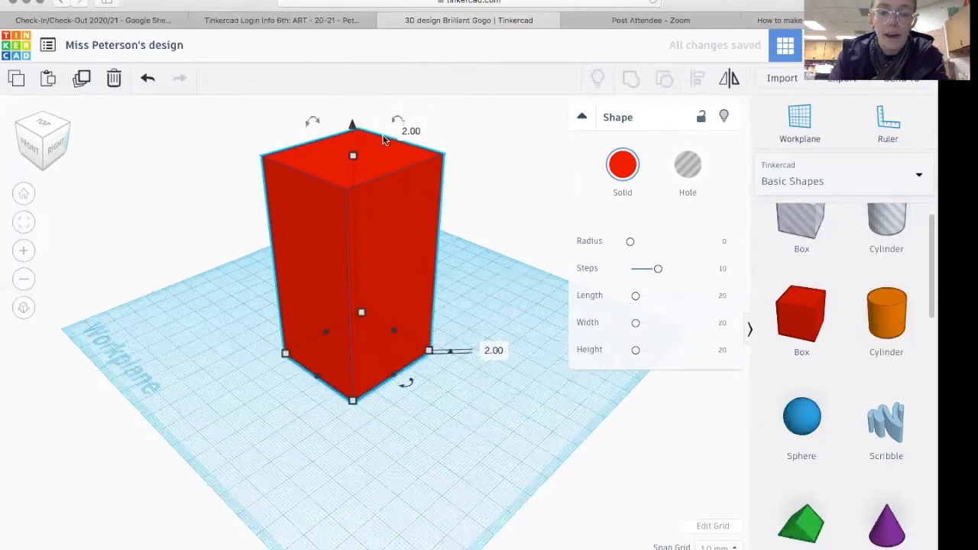
pyautogui.click(30, 134)
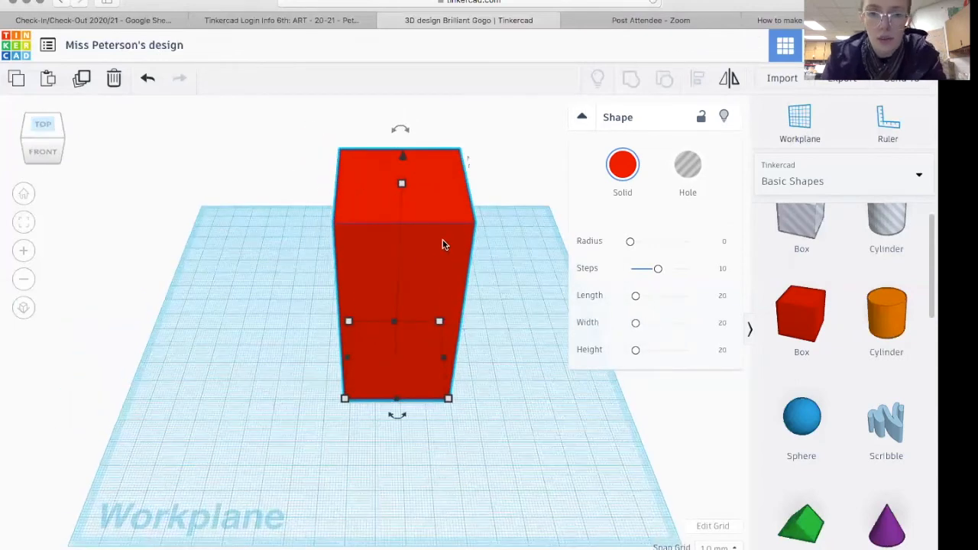
pyautogui.click(431, 423)
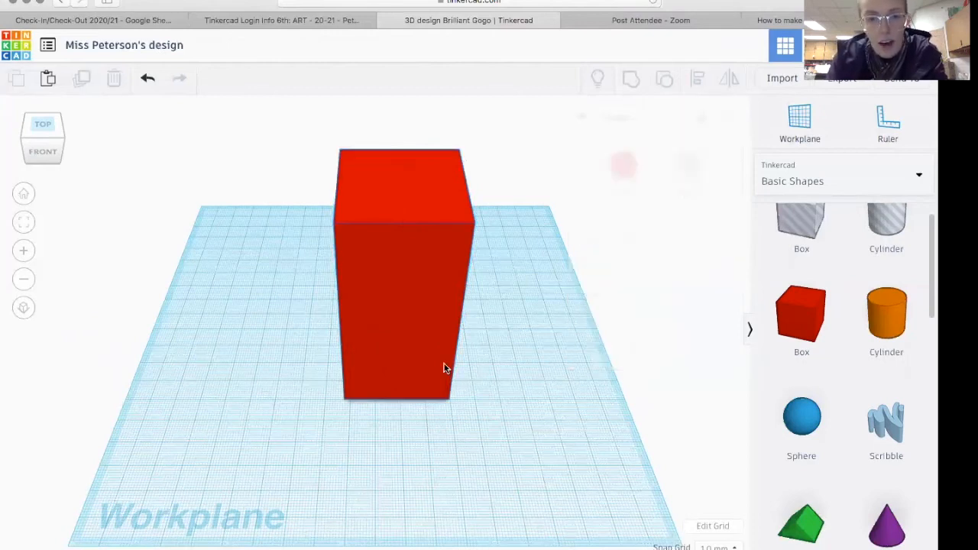
pyautogui.click(395, 251)
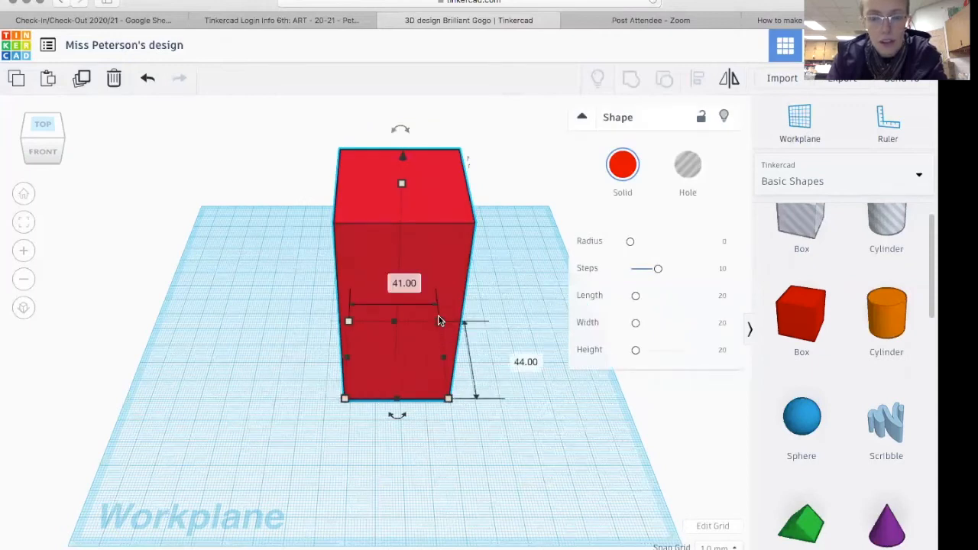
pyautogui.click(113, 79)
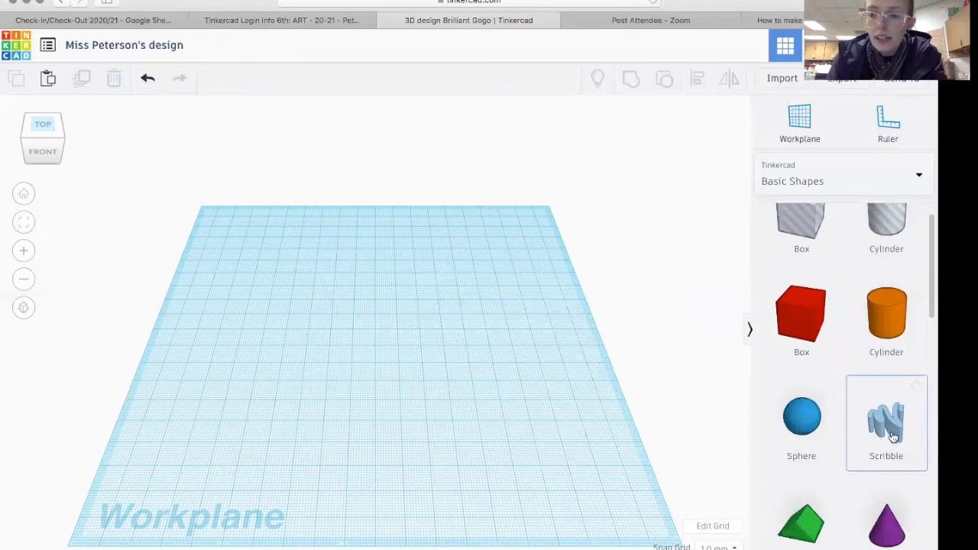
# Place a Scribble shape on the workplane and draw a smiley face with two vertical strokes for eyes and a wide curved mouth
pyautogui.moveTo(893, 436)
pyautogui.mouseDown()
pyautogui.moveTo(860, 406)
pyautogui.moveTo(668, 331)
pyautogui.moveTo(505, 319)
pyautogui.moveTo(304, 353)
pyautogui.moveTo(323, 337)
pyautogui.mouseUp()
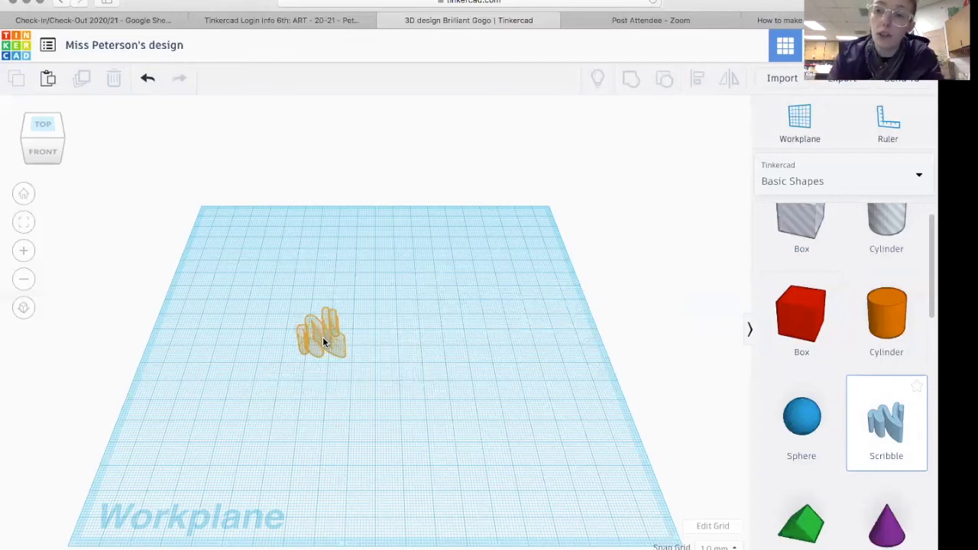
pyautogui.moveTo(341, 344); pyautogui.dragTo(391, 327)
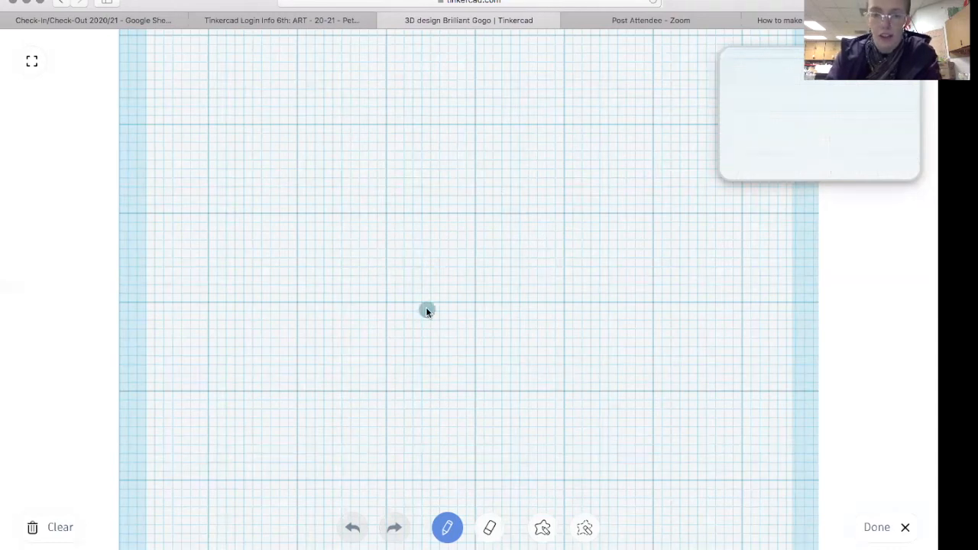
pyautogui.moveTo(378, 233); pyautogui.dragTo(378, 236)
pyautogui.moveTo(450, 186); pyautogui.dragTo(447, 246)
pyautogui.moveTo(328, 217)
pyautogui.mouseDown()
pyautogui.moveTo(338, 267)
pyautogui.moveTo(426, 315)
pyautogui.moveTo(484, 280)
pyautogui.mouseUp()
pyautogui.moveTo(494, 221); pyautogui.dragTo(495, 220)
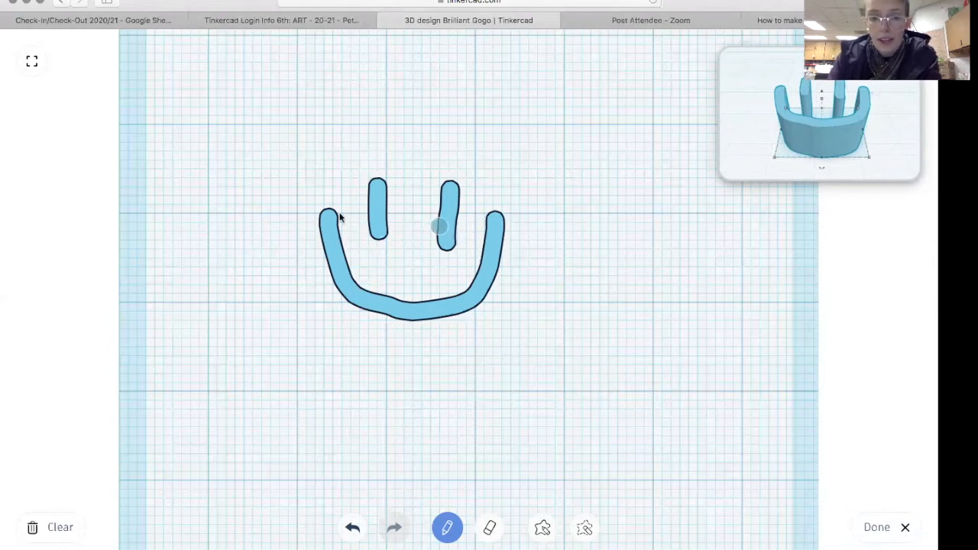
pyautogui.click(872, 531)
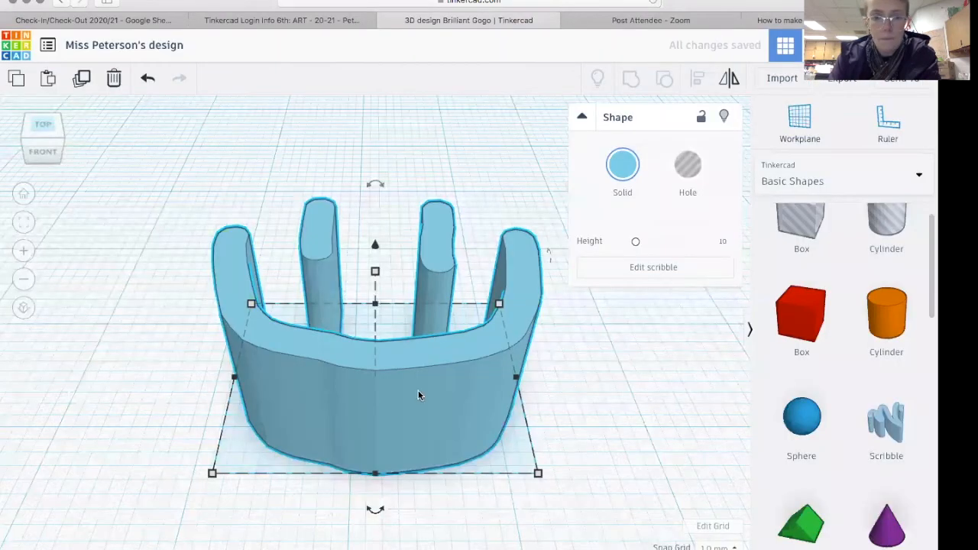
# Reposition the blue smiley scribble on the workplane, ending about 9 mm farther left
pyautogui.moveTo(411, 389)
pyautogui.mouseDown()
pyautogui.moveTo(384, 266)
pyautogui.moveTo(230, 283)
pyautogui.moveTo(443, 267)
pyautogui.moveTo(399, 314)
pyautogui.moveTo(396, 336)
pyautogui.mouseUp()
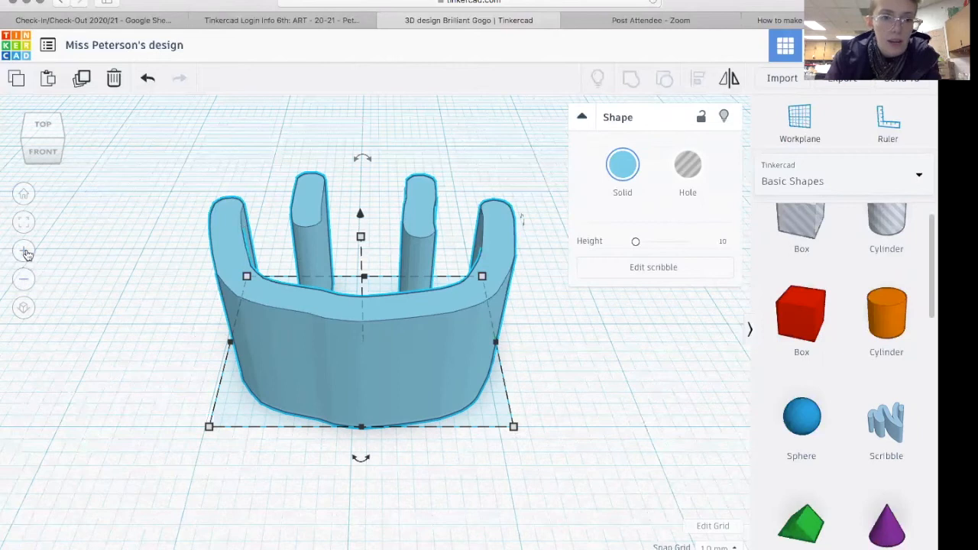
pyautogui.click(96, 278)
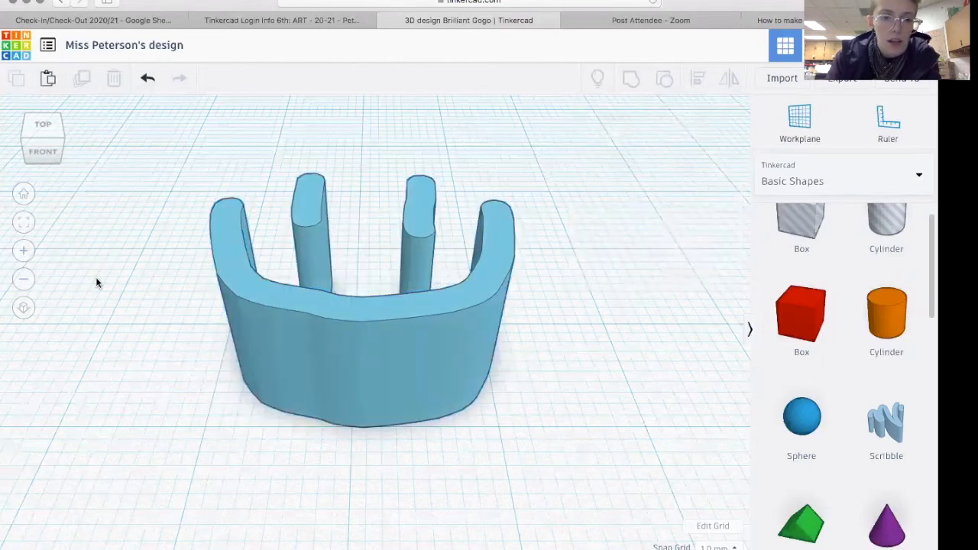
pyautogui.click(25, 281)
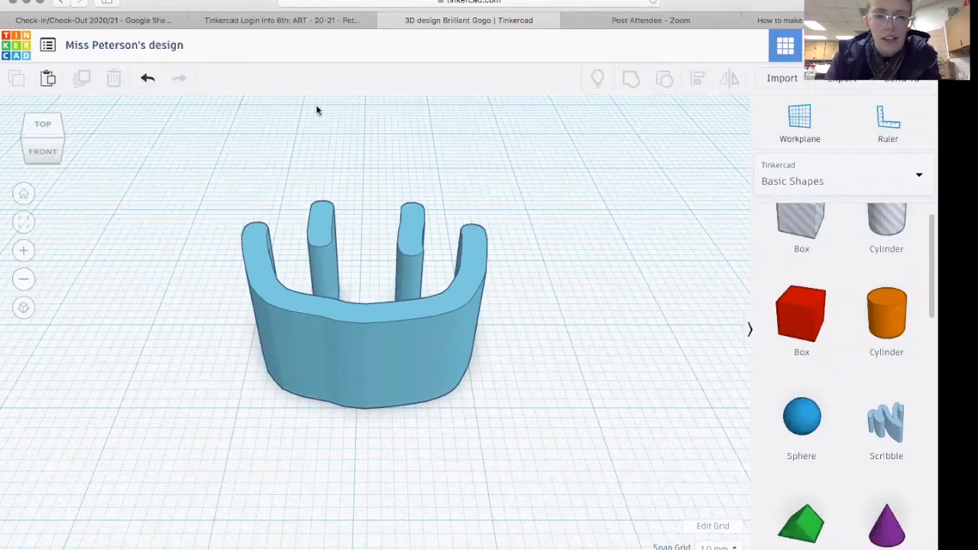
pyautogui.moveTo(390, 321)
pyautogui.mouseDown()
pyautogui.moveTo(418, 265)
pyautogui.moveTo(321, 326)
pyautogui.moveTo(280, 369)
pyautogui.mouseUp()
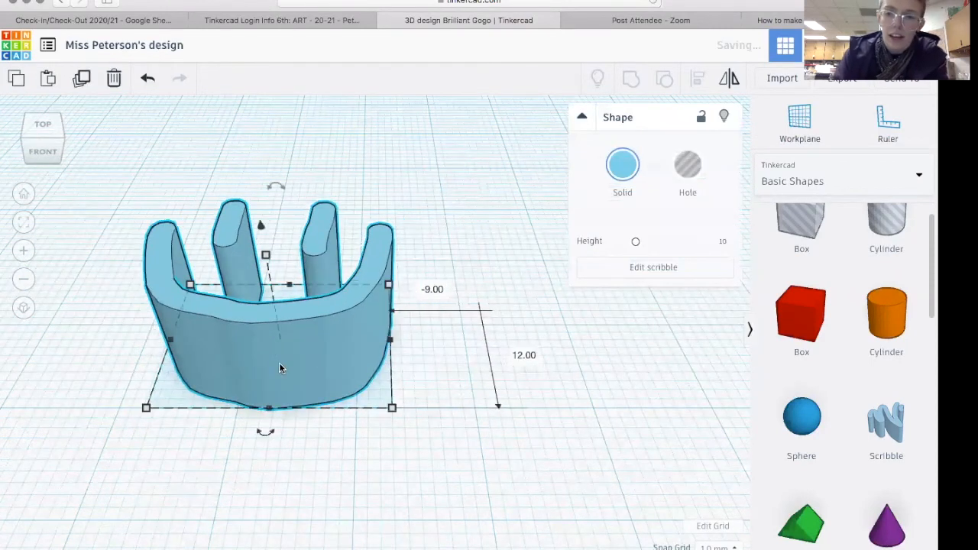
pyautogui.click(612, 424)
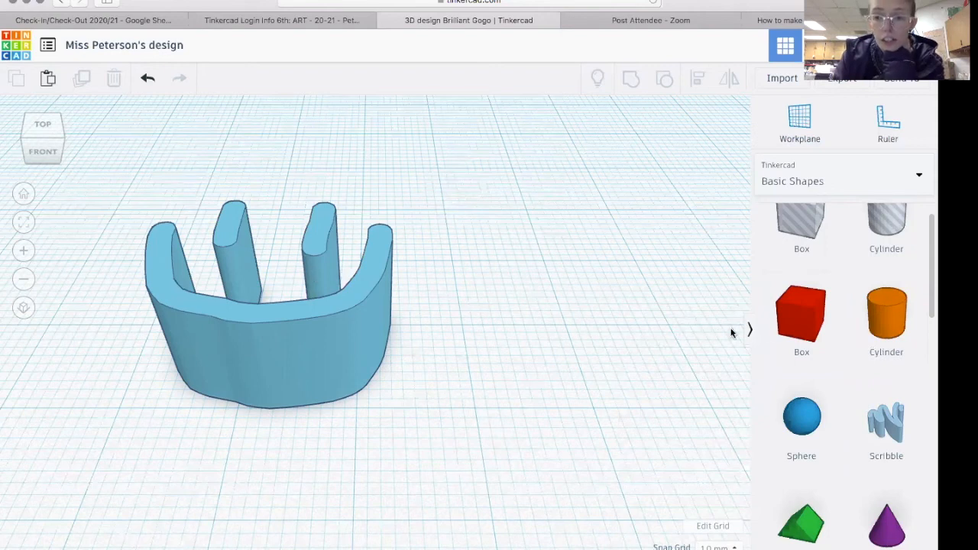
# Place a solid red box in front of the smiley scribble and reduce its height to 12 mm
pyautogui.moveTo(803, 326); pyautogui.dragTo(433, 417)
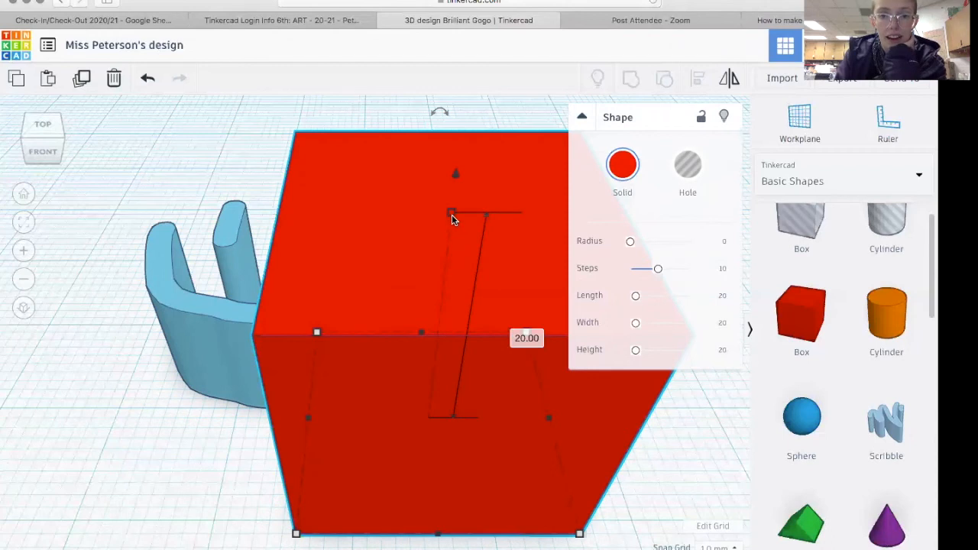
pyautogui.moveTo(451, 214); pyautogui.dragTo(444, 309)
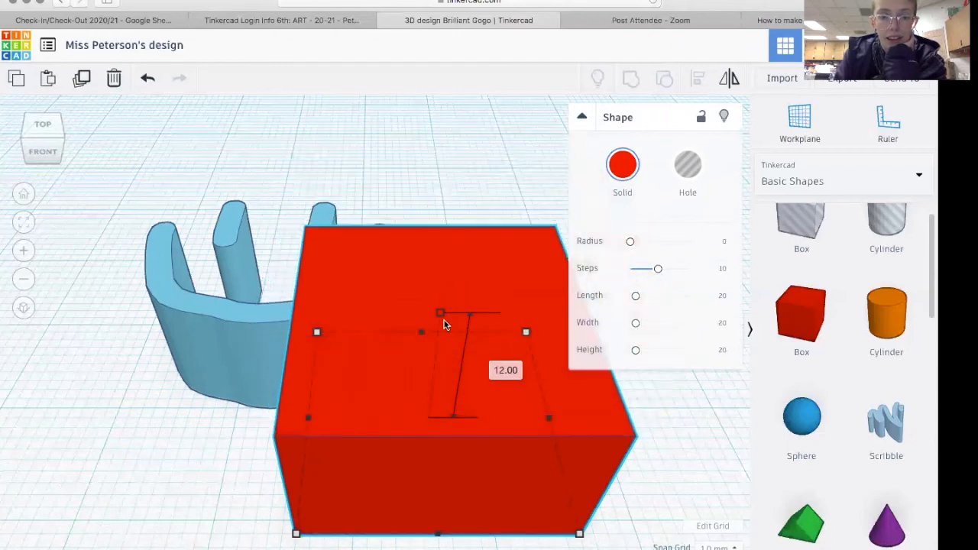
# Raise the smiley scribble off the workplane and move it about 13 mm right and 10 mm forward onto the red box
pyautogui.click(248, 326)
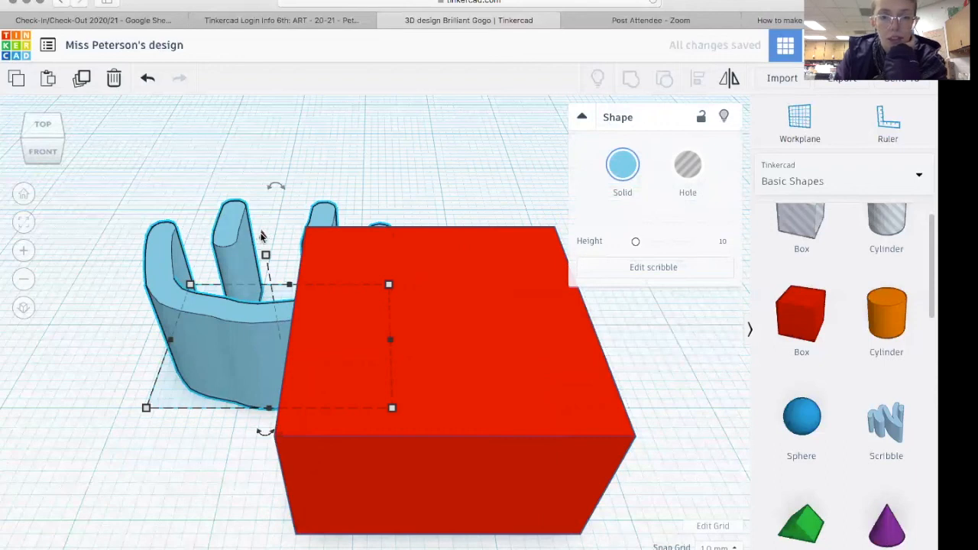
pyautogui.moveTo(260, 235); pyautogui.dragTo(217, 117)
pyautogui.moveTo(258, 254); pyautogui.dragTo(468, 368)
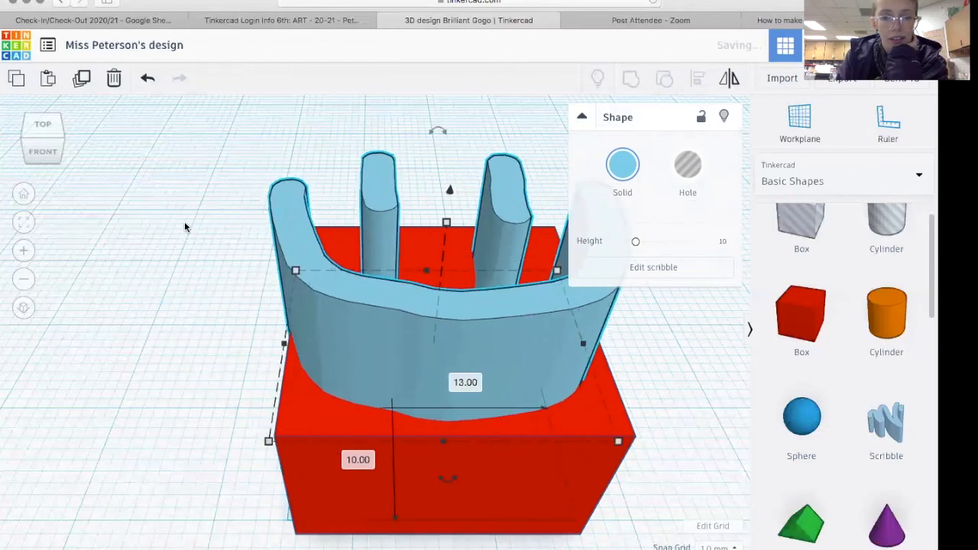
# Inspect how the smiley scribble sits on the red box from every side, ending at the front view
pyautogui.click(25, 133)
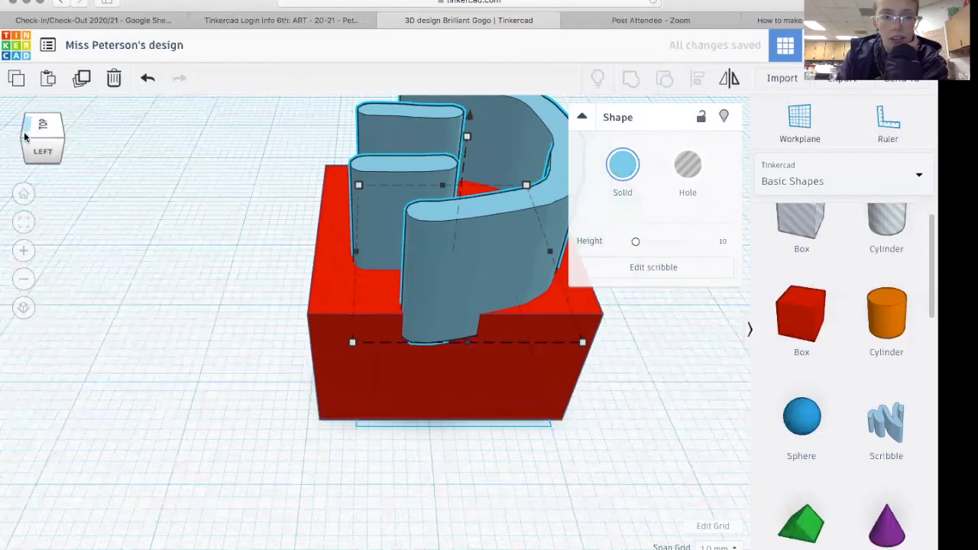
pyautogui.click(21, 135)
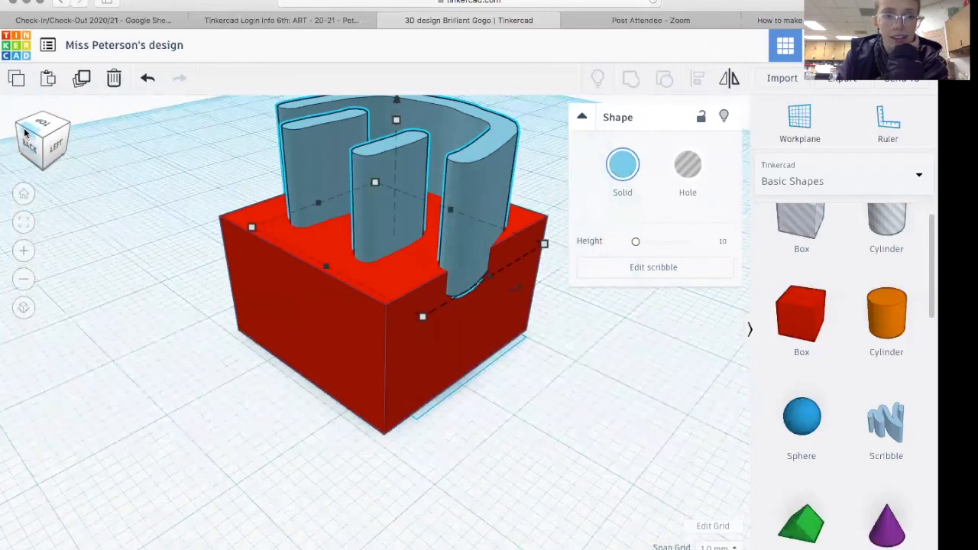
pyautogui.click(25, 133)
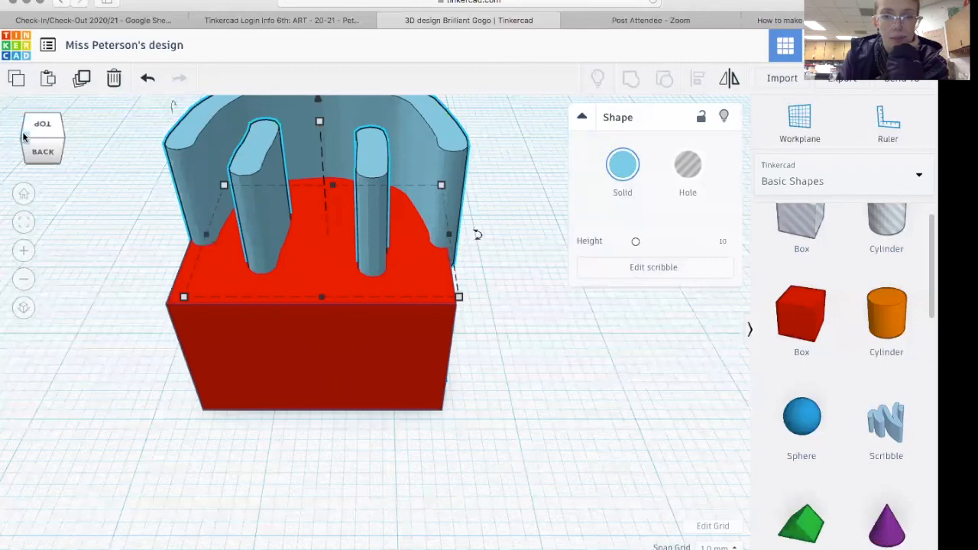
pyautogui.click(24, 137)
pyautogui.click(24, 136)
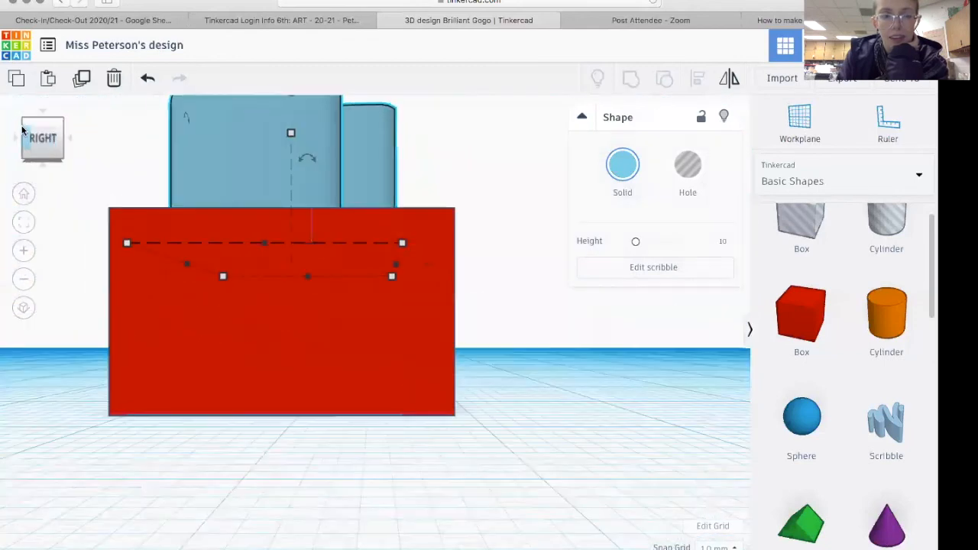
pyautogui.click(23, 125)
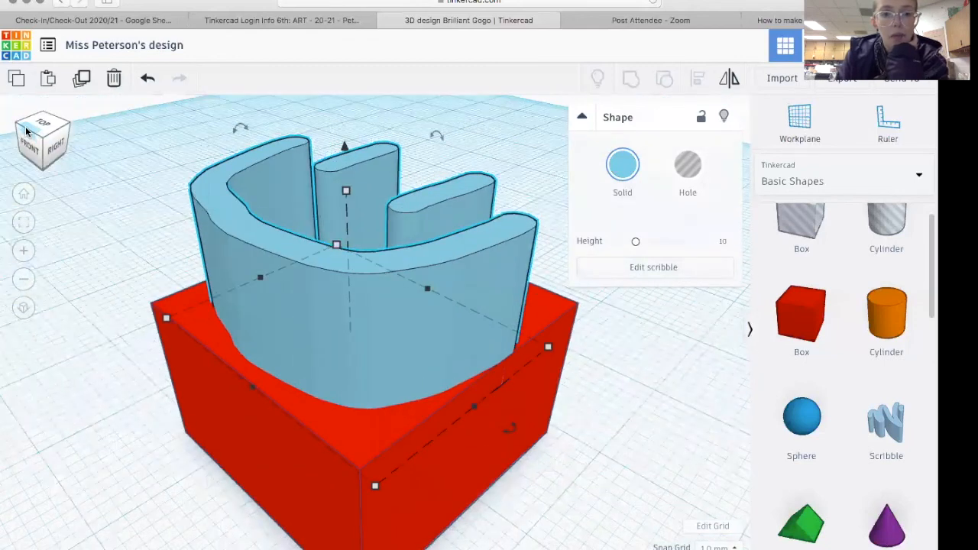
pyautogui.click(26, 132)
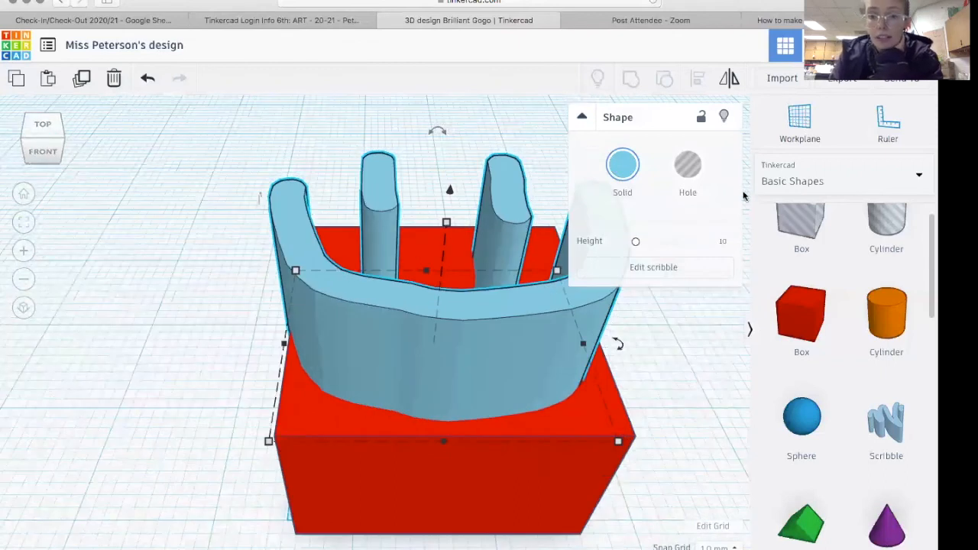